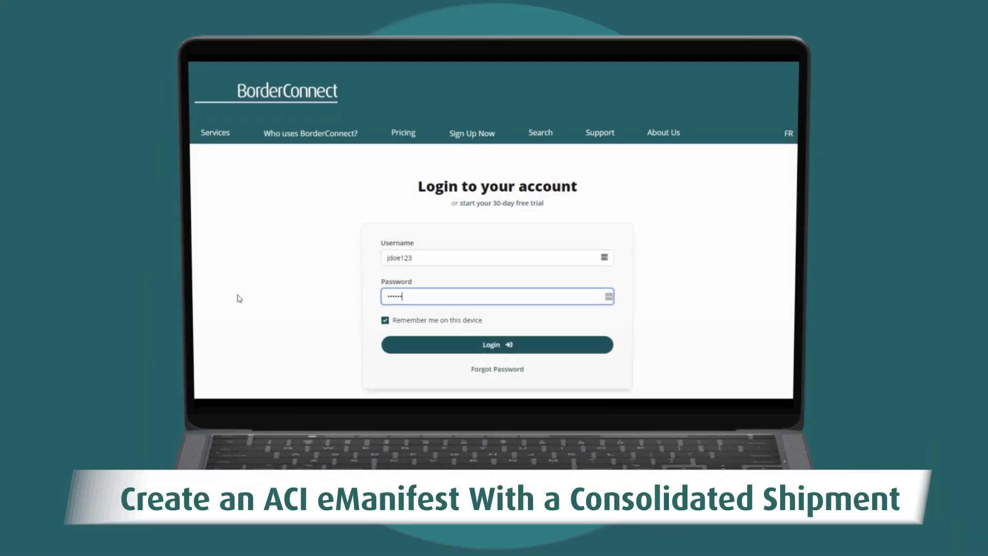
Log in to BorderConnect by entering the account password.
type("••")
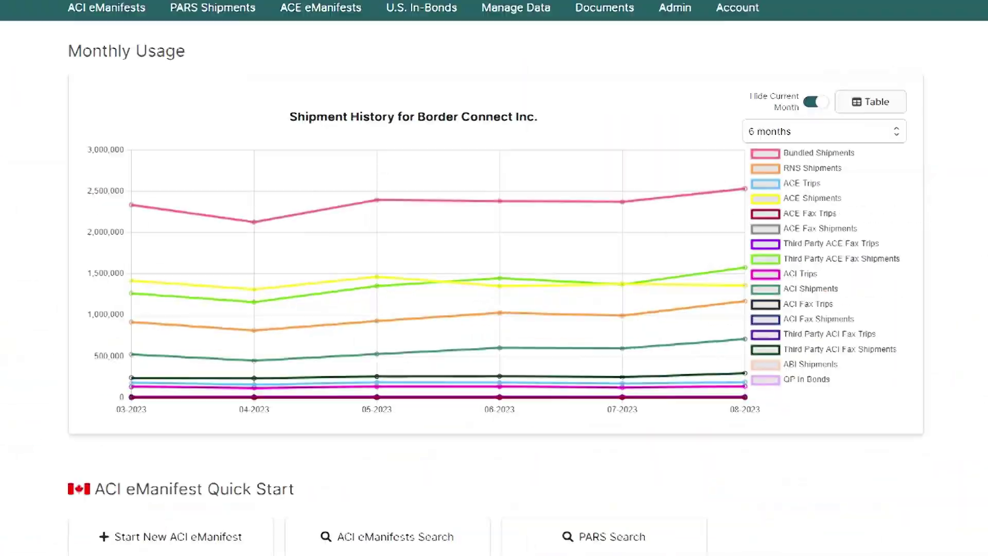
Create an ACI eManifest trip through 0453: Windsor Ambassador Bridge and choose Save and Start New ACI Shipment.
left_click(122, 19)
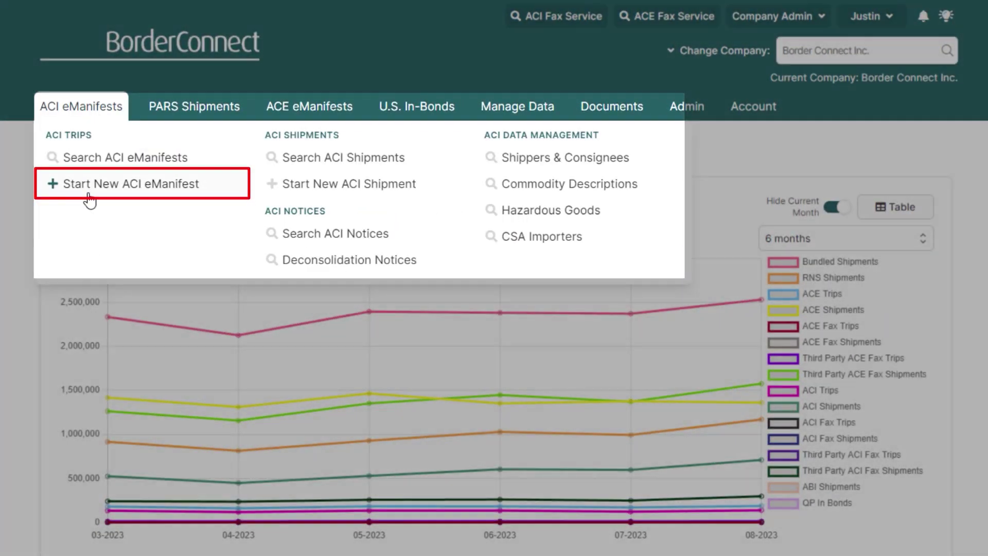
left_click(89, 200)
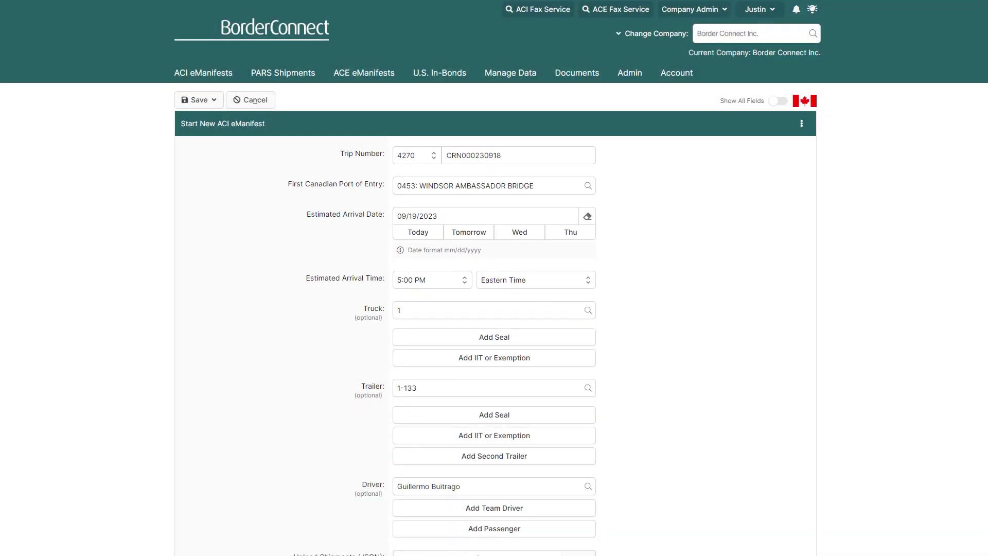
scroll(495, 278, "down", 4)
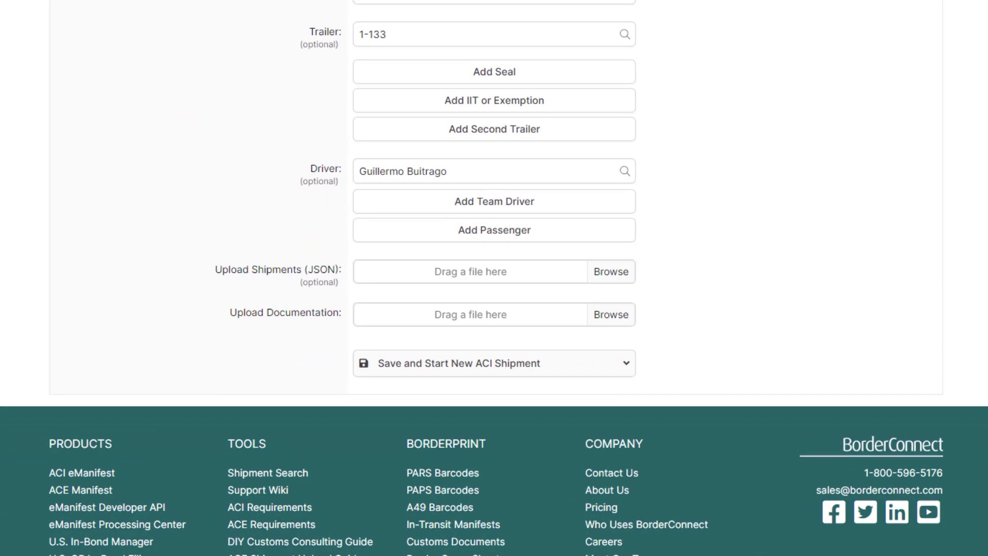
left_click(576, 421)
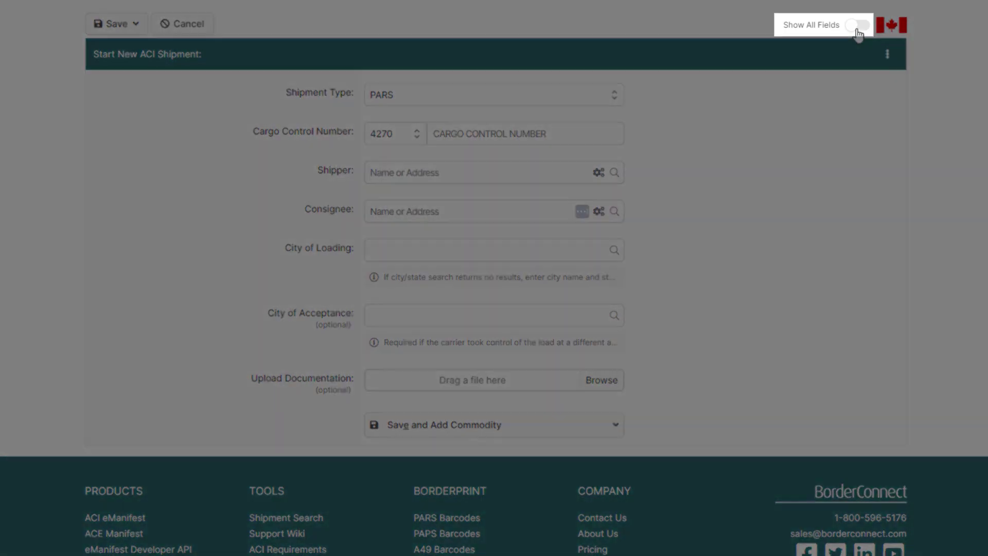
left_click(858, 26)
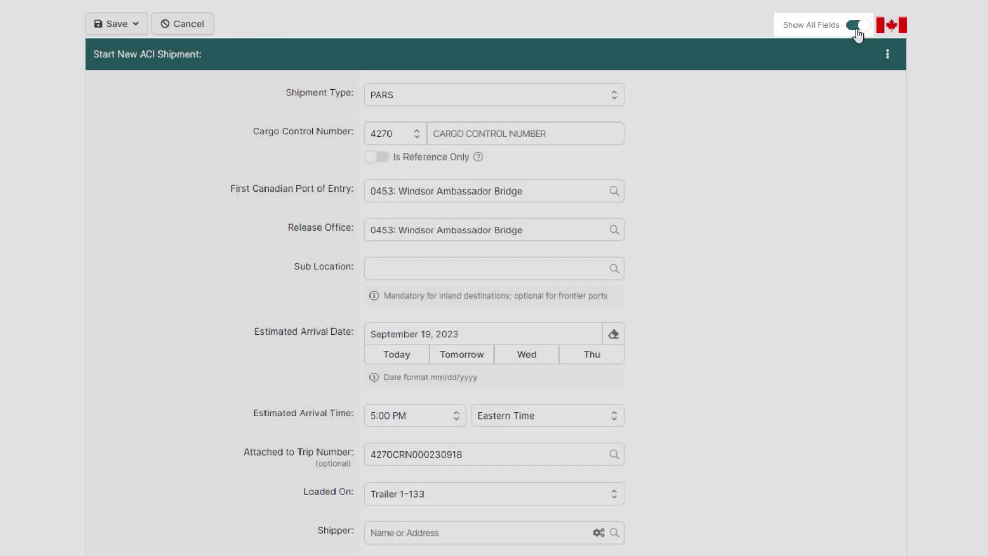
left_click(599, 97)
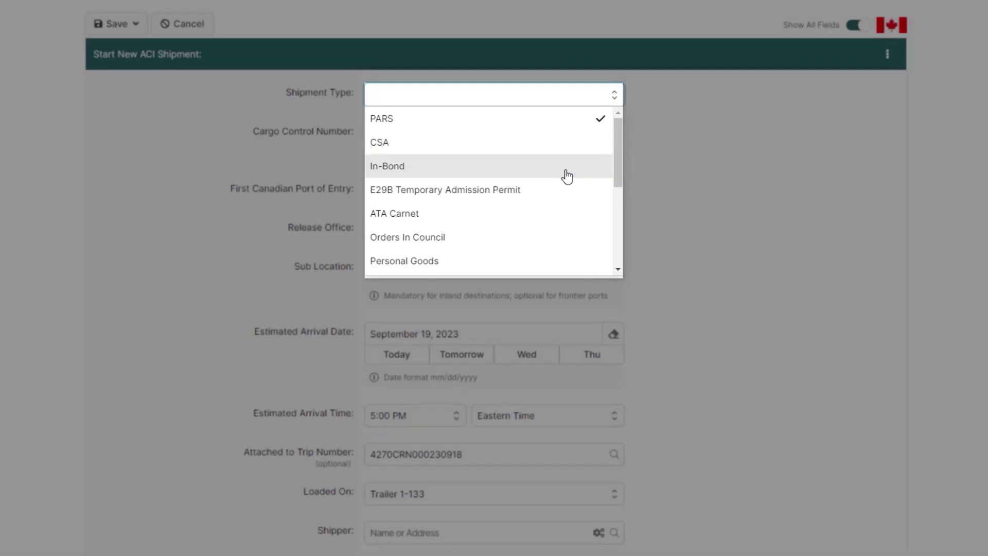
left_click(568, 176)
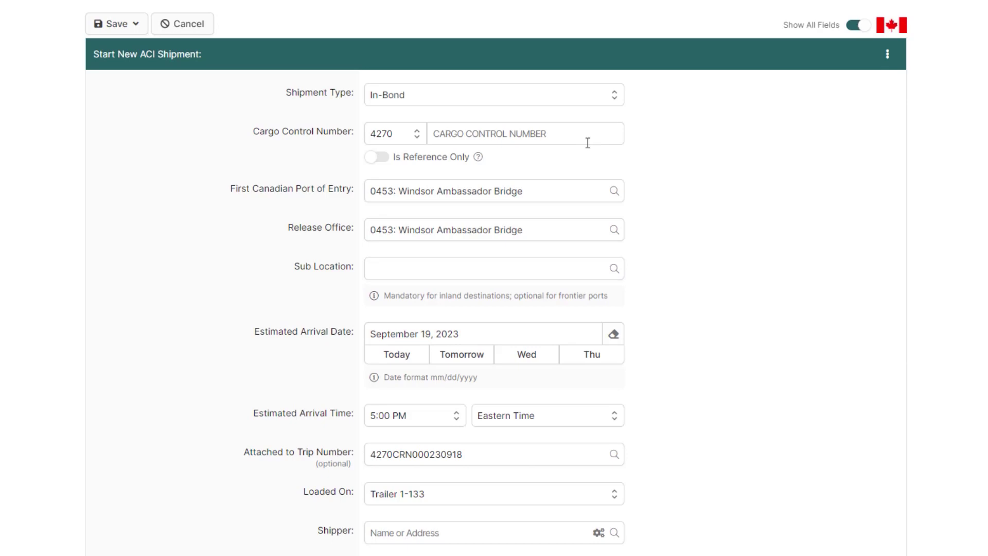
left_click(584, 138)
type("00002")
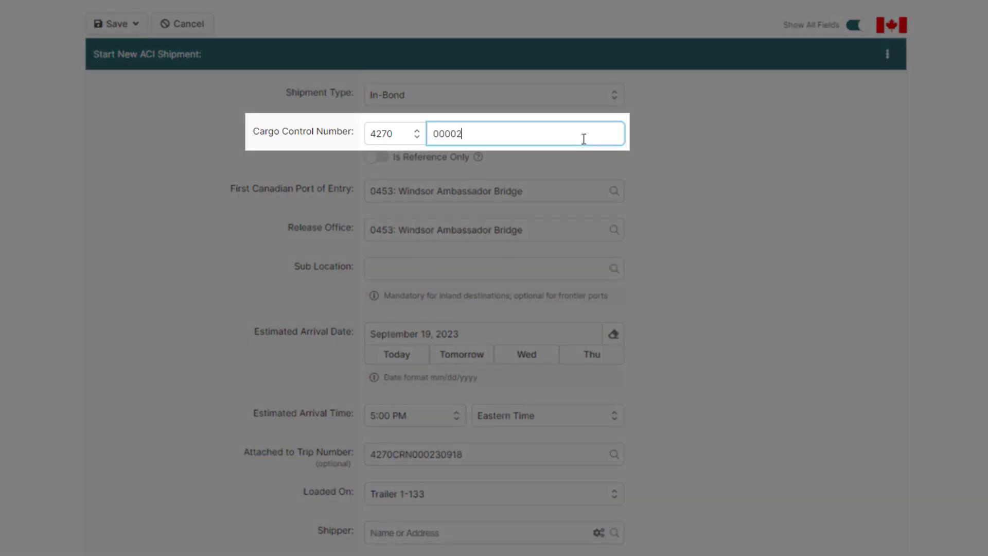
type("02309")
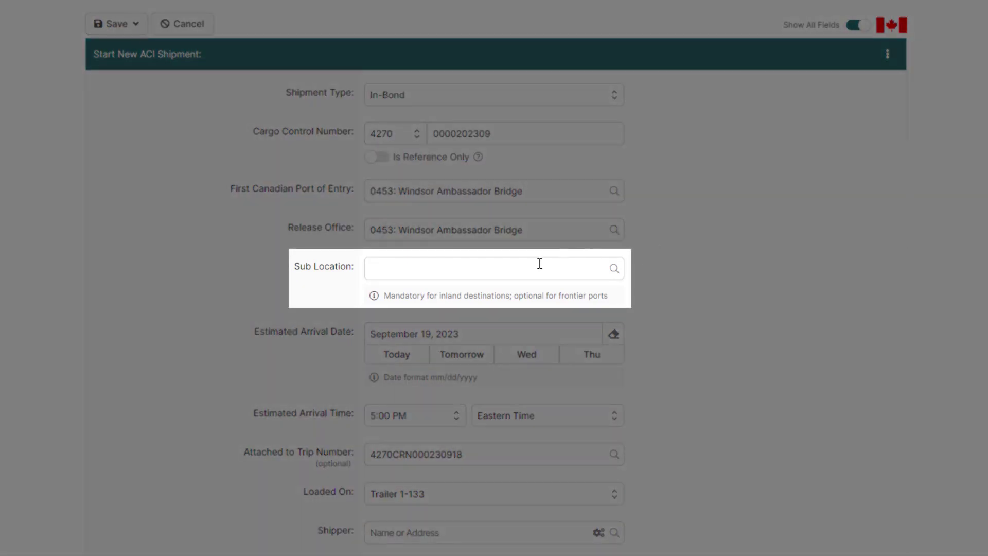
Look up and select Sub Location 9453: WINDSOR AMBASSADOR BRIDGE.
left_click(539, 264)
type("3644")
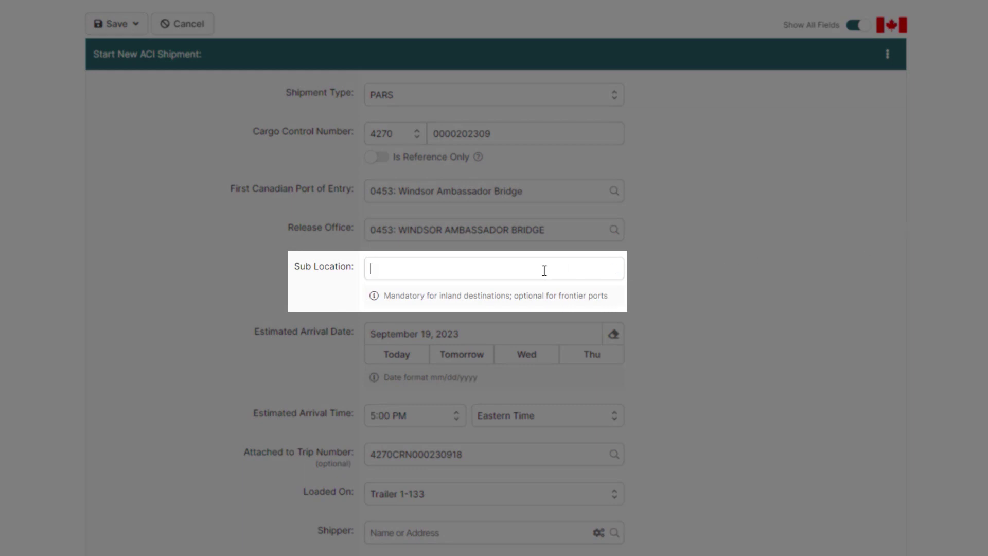
left_click(545, 270)
type("9453")
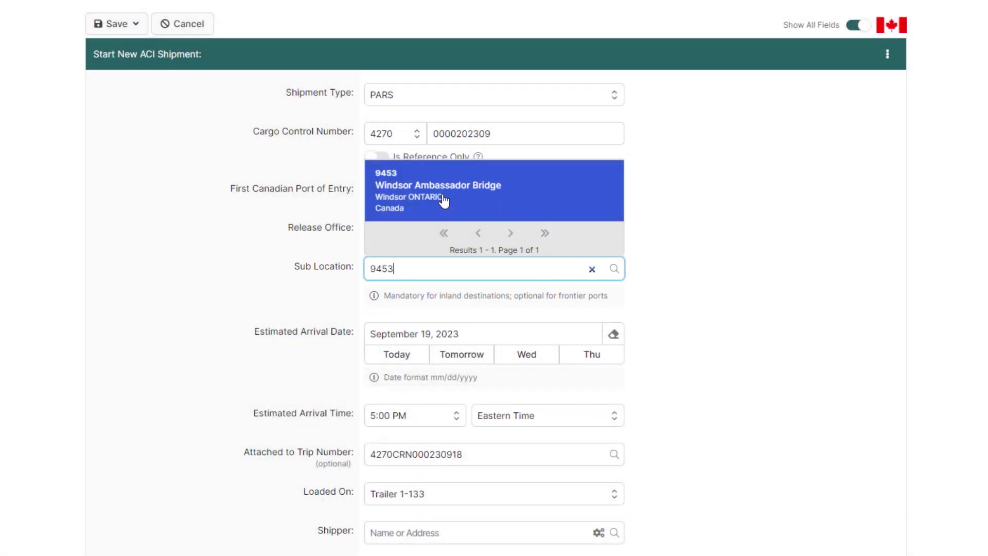
left_click(443, 200)
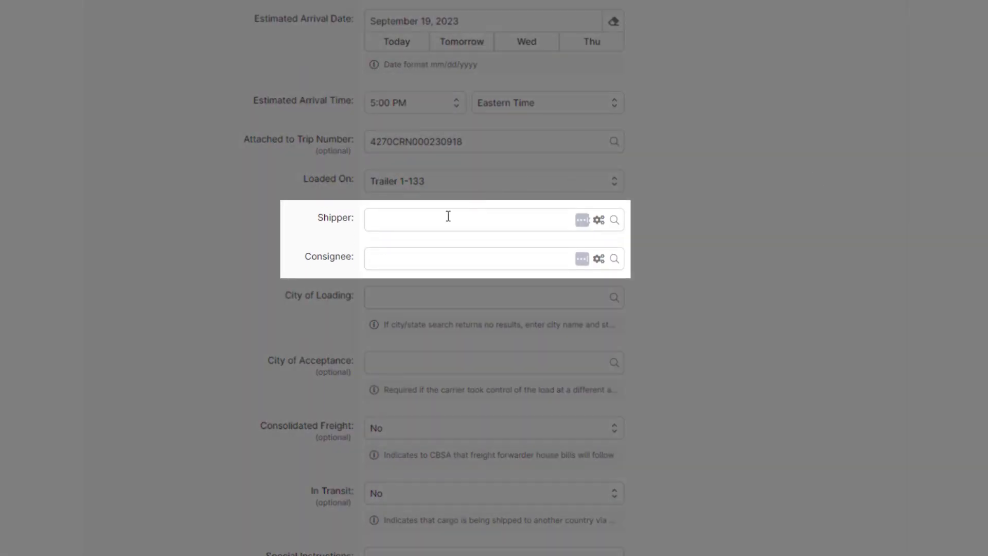
Choose 2Kool Transportation LLC as shipper and AMJ Health Food Distributors as consignee.
left_click(448, 216)
type("2kool")
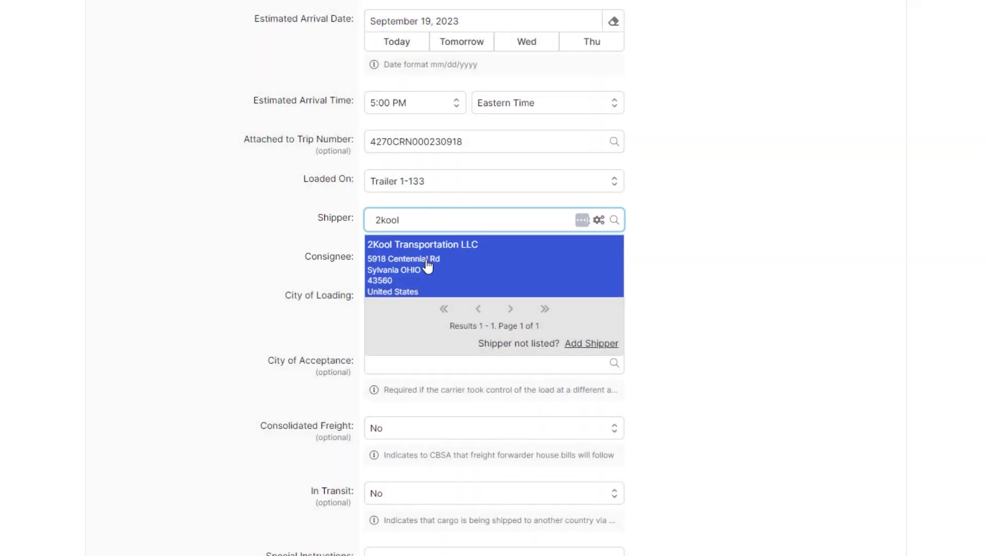
left_click(427, 265)
type("2084")
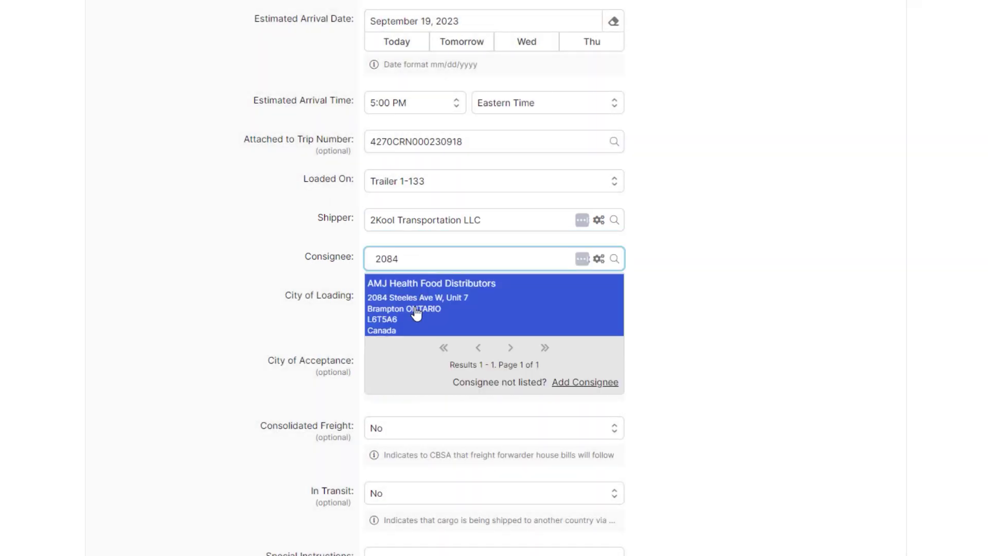
left_click(416, 313)
Replace the consignee with a new one, Fake Air Canada, entering its full address.
left_click(473, 259)
type("fake air canad")
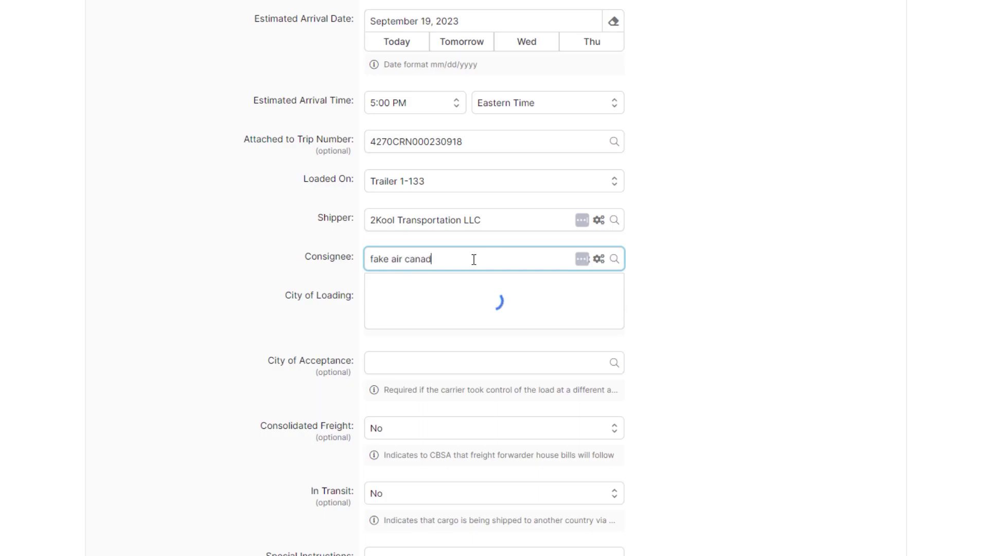
type("a")
left_click(501, 326)
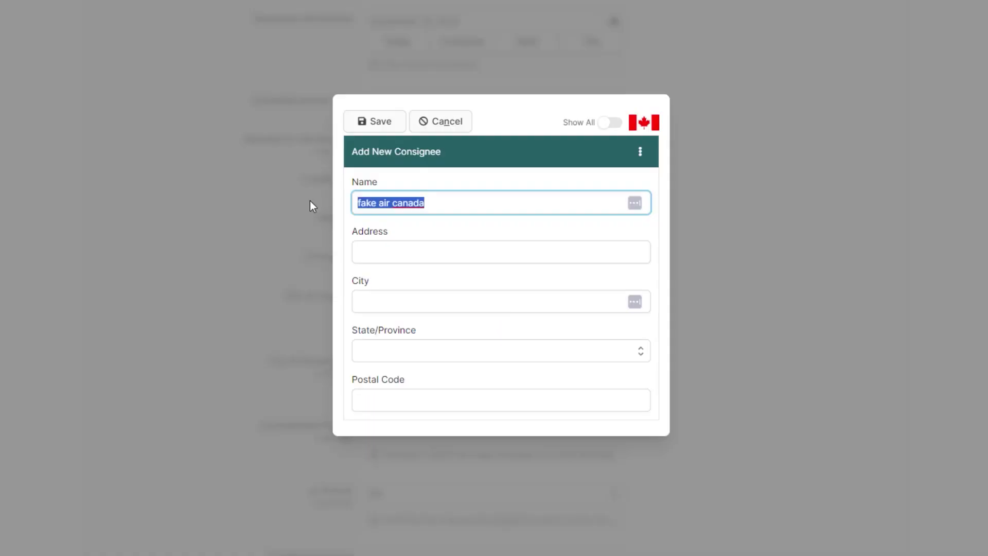
type("Fake Air Canada")
left_click(393, 253)
type("1234 Airport Road")
left_click(397, 302)
type("Toronto")
key("Tab")
left_click(402, 401)
type("M9E4P8")
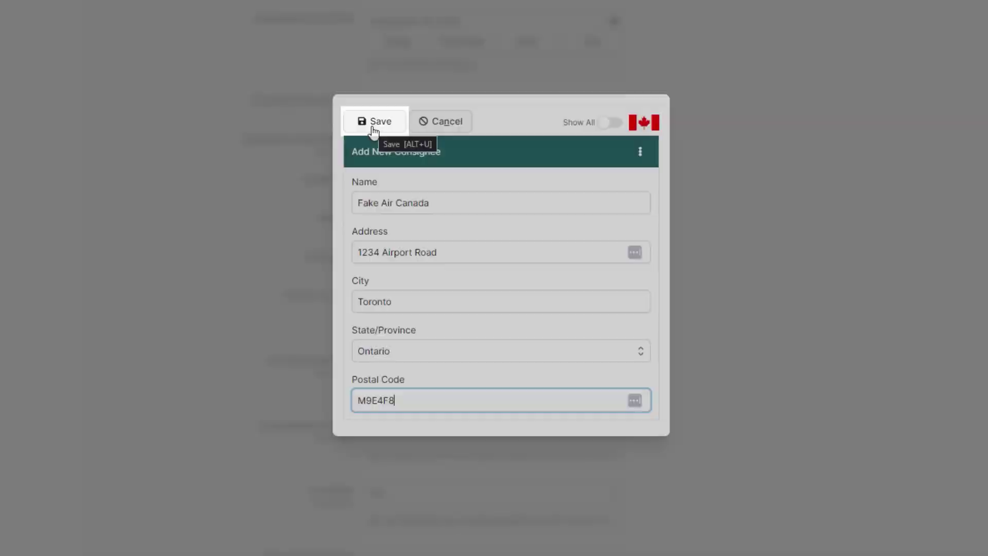
left_click(375, 123)
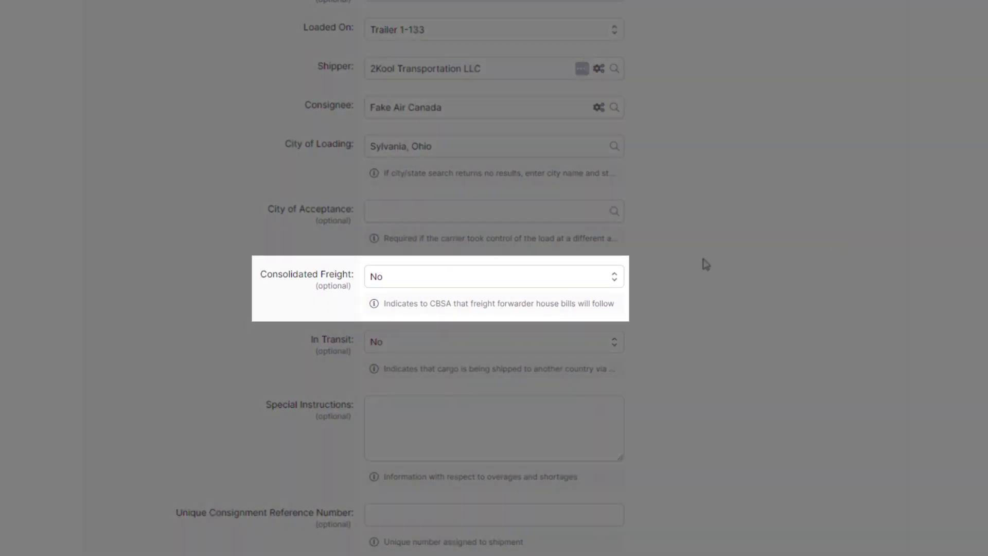
Set Consolidated Freight to Yes and choose Save and Add Commodity.
left_click(522, 283)
left_click(495, 304)
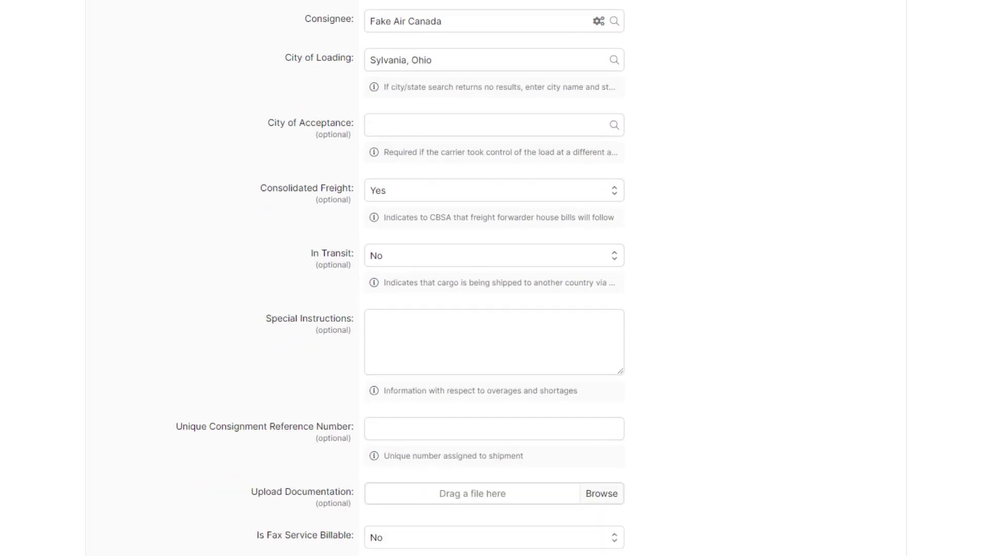
left_click(608, 393)
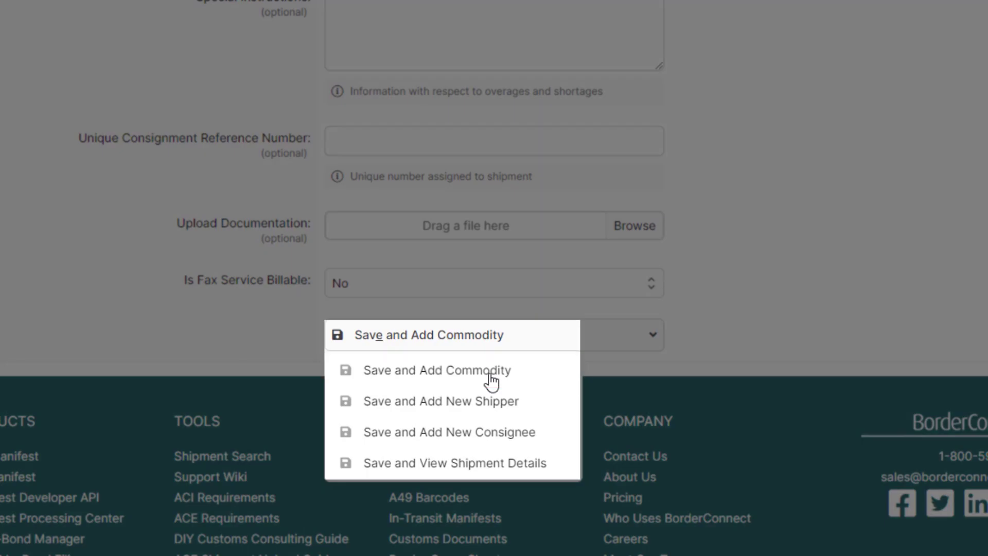
left_click(490, 375)
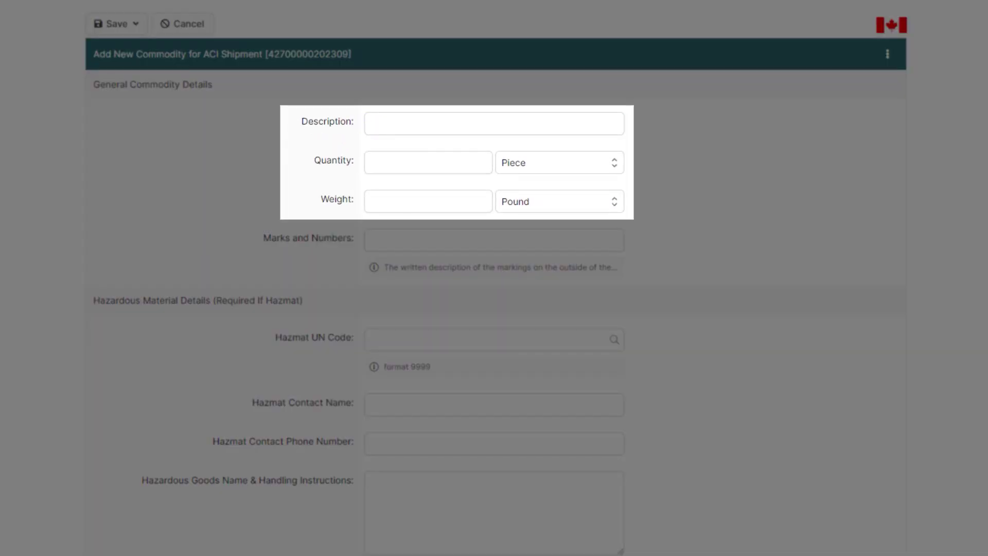
Describe the commodity as Mixed Robotic Parts, quantity 42, package unit Box.
left_click(580, 122)
type("Mix")
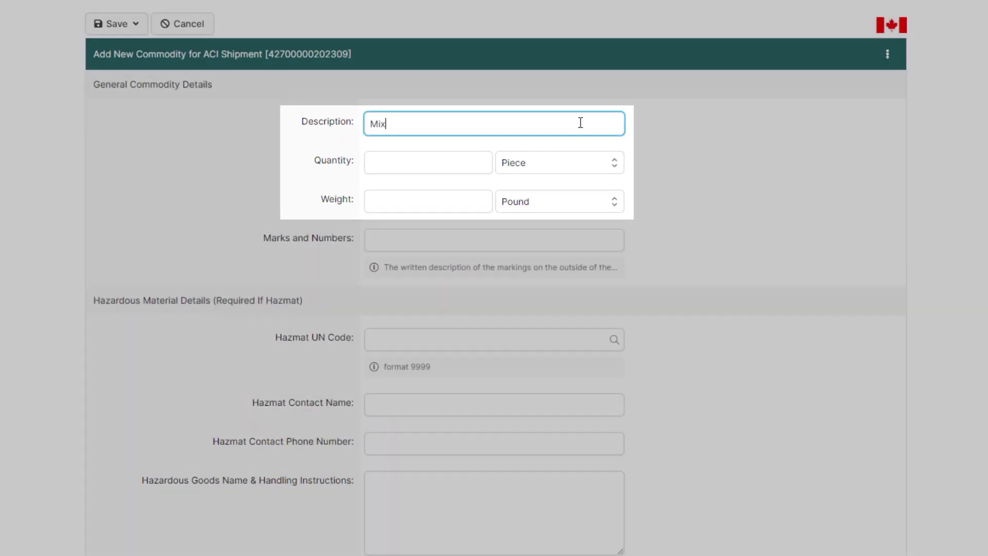
type("ed Robotic Parts")
left_click(452, 163)
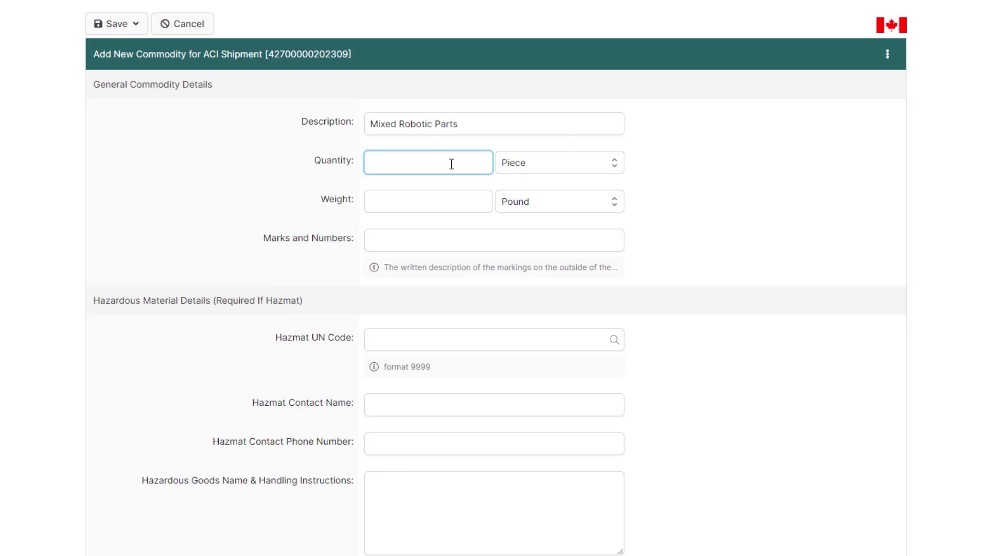
left_click(510, 162)
type("Box")
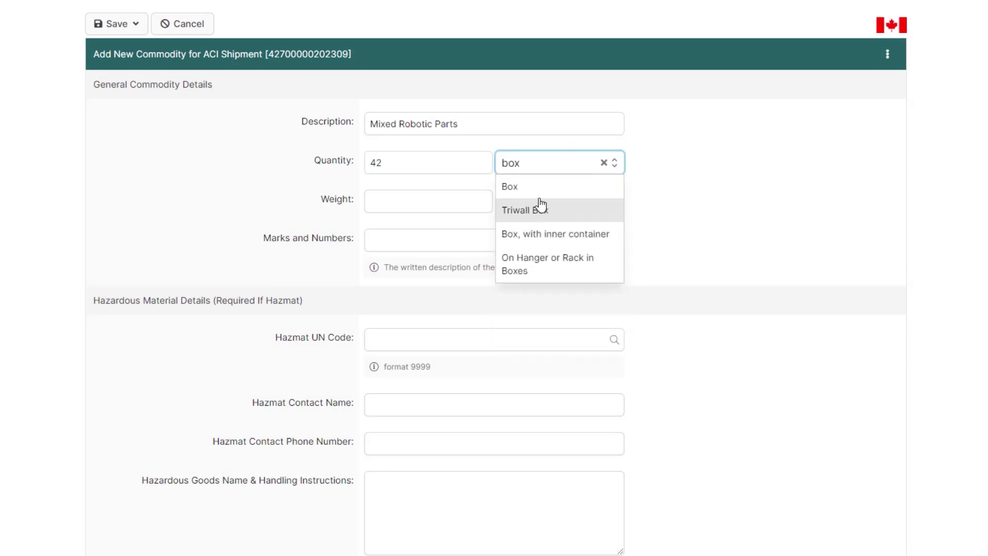
left_click(536, 189)
Set weight to 11850 Kilogram and choose Save and Back to ACI eManifest.
left_click(429, 198)
type("11850")
left_click(501, 202)
type("Kilogram")
key("Return")
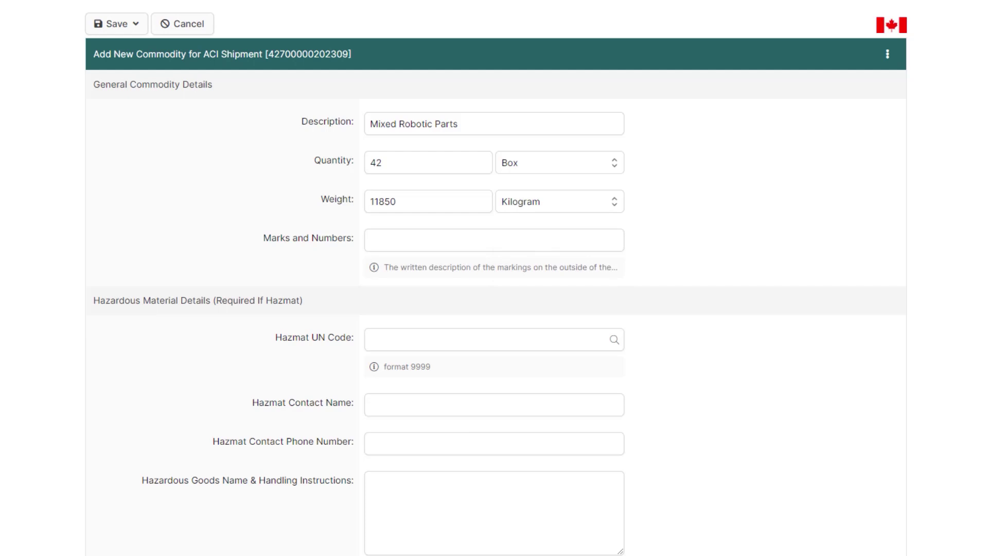
scroll(494, 278, "down", 5)
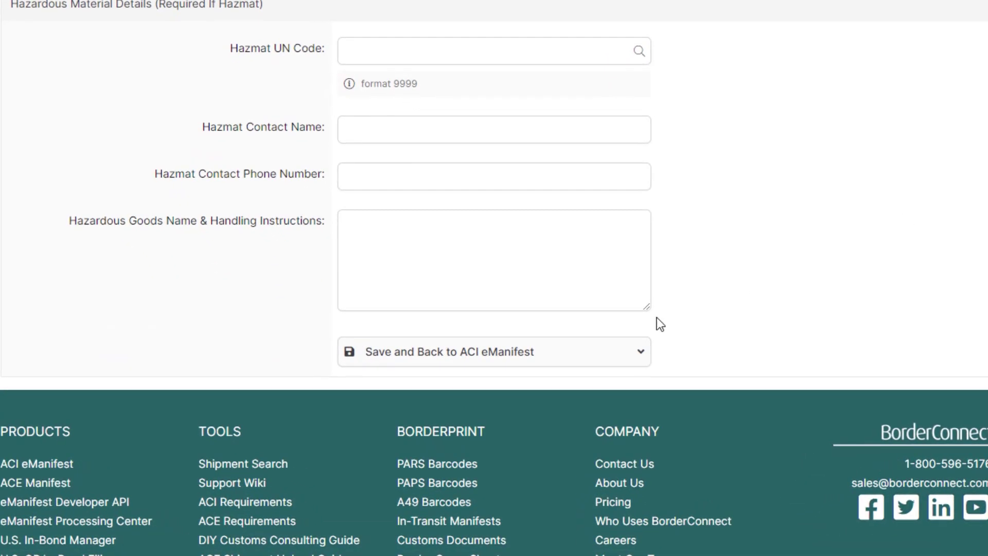
left_click(525, 354)
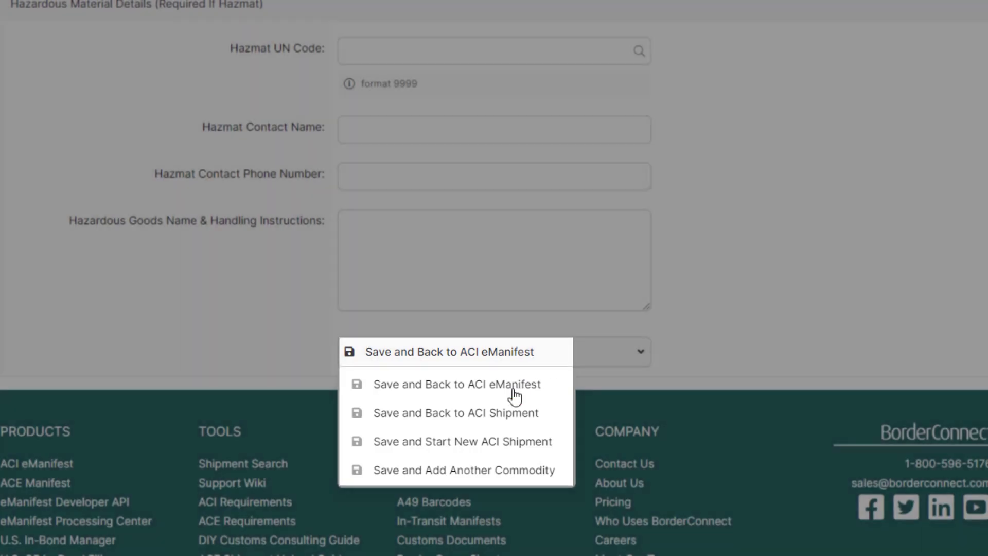
left_click(515, 394)
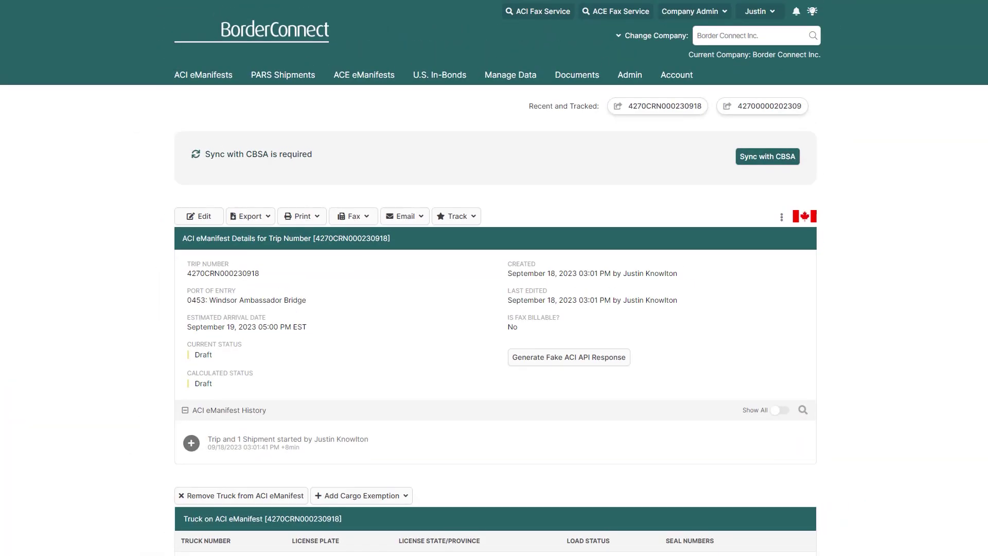
scroll(494, 278, "down", 6)
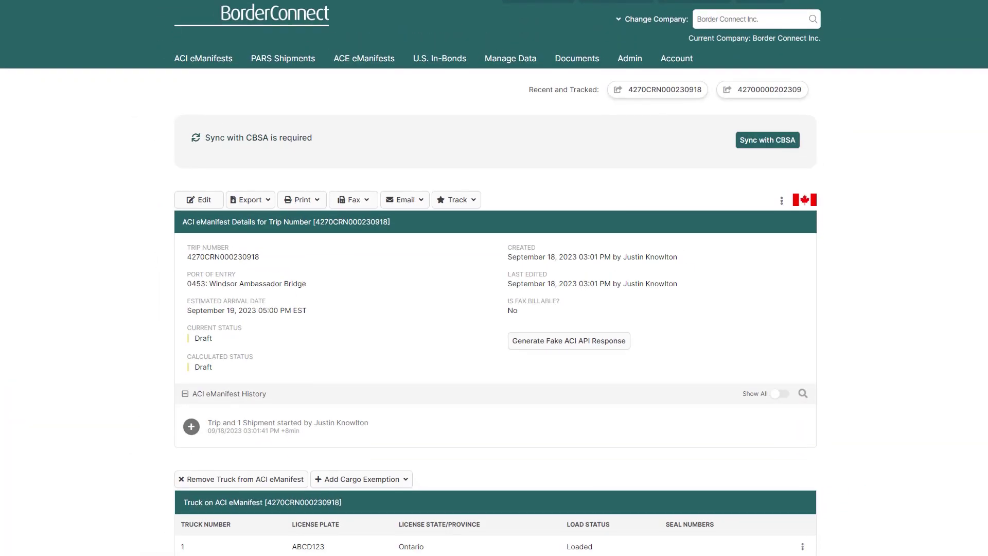
scroll(494, 278, "down", 4)
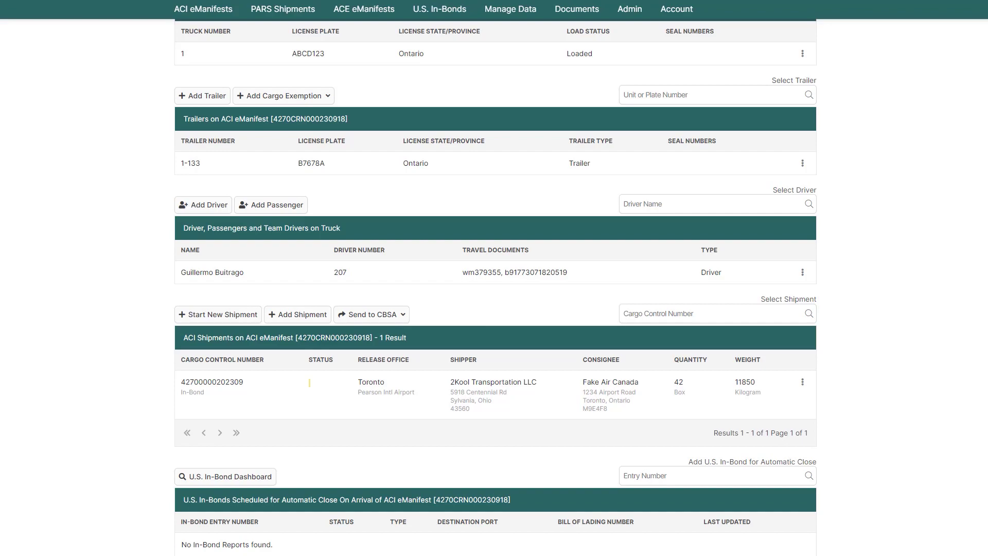
scroll(494, 278, "up", 10)
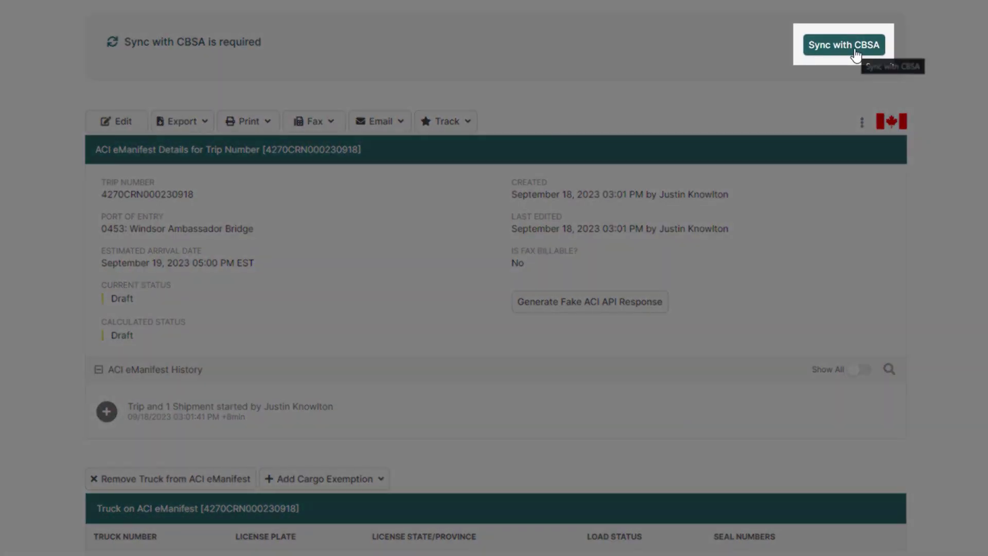
Request syncing the draft eManifest with CBSA.
left_click(856, 51)
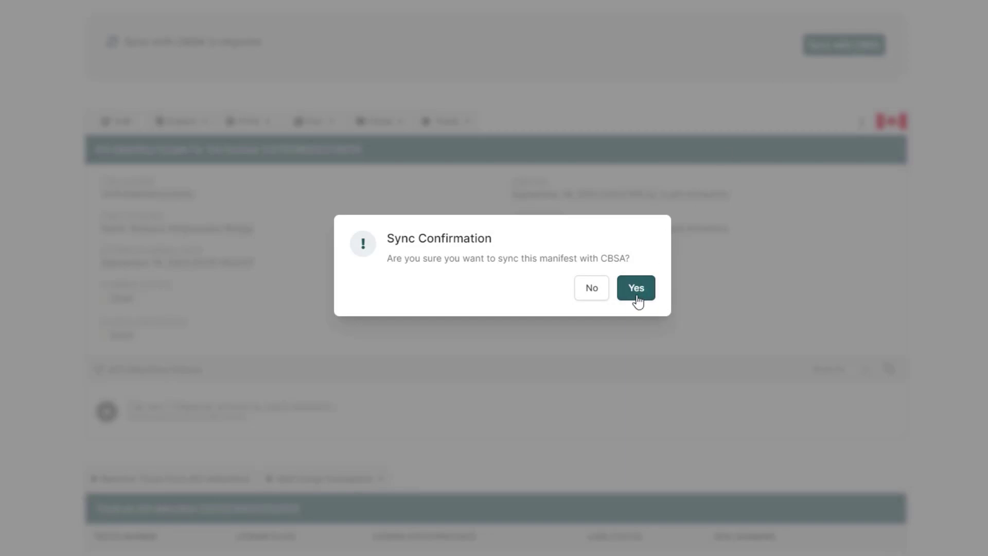